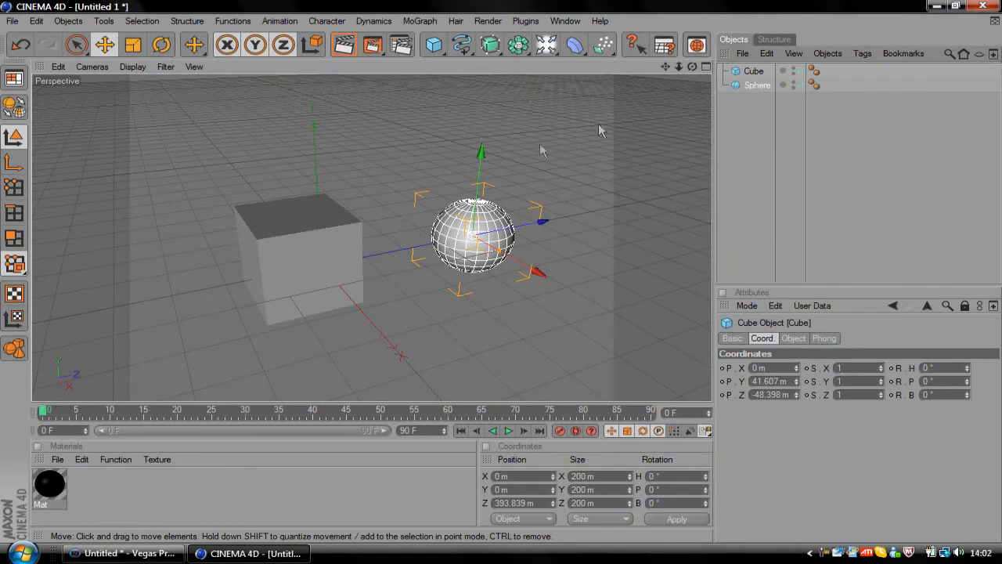
Nest the sphere under the cube in the object hierarchy and apply the Mat material to the cube.
drag(692, 67, 666, 67)
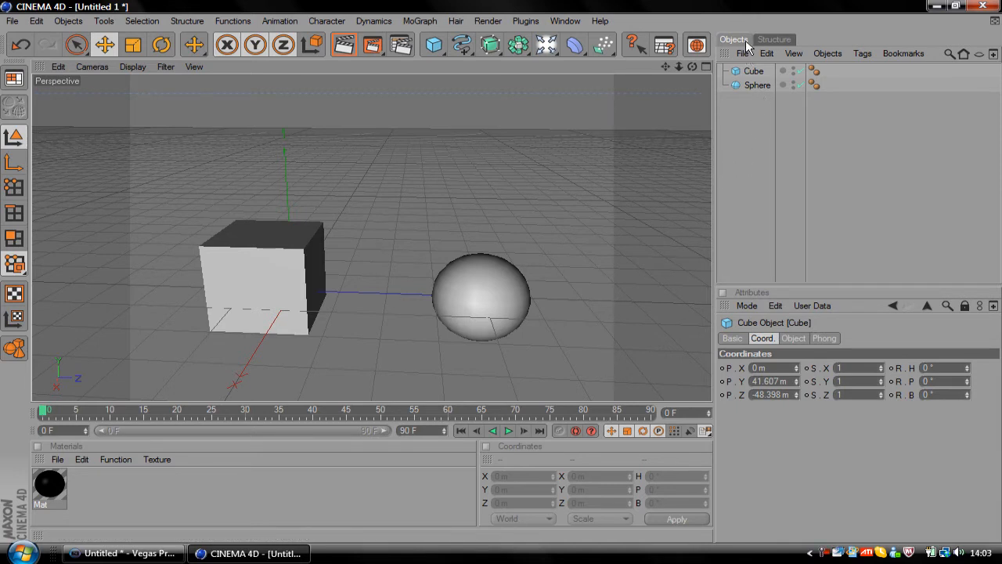
key(XF86AudioLowerVolume)
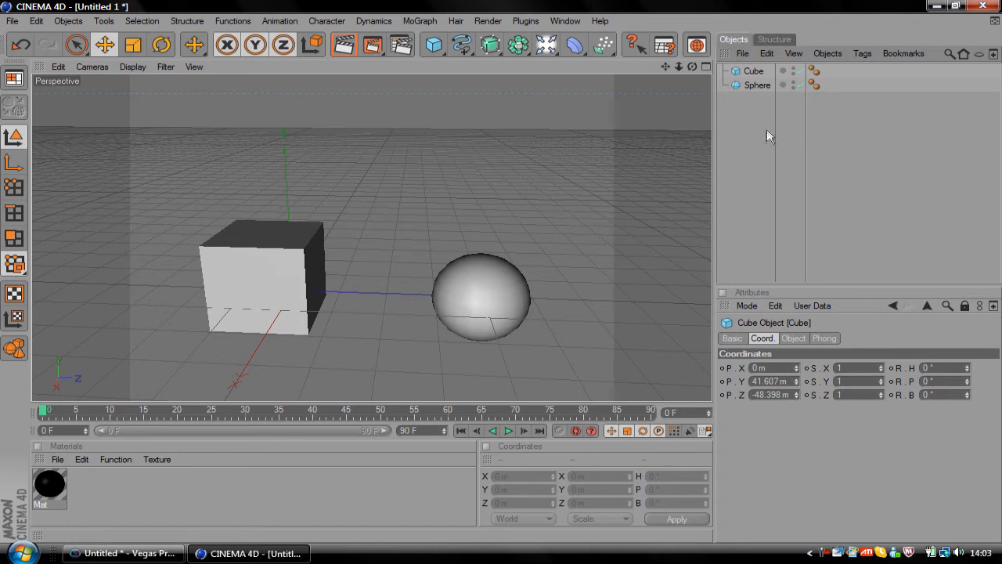
drag(753, 105, 751, 71)
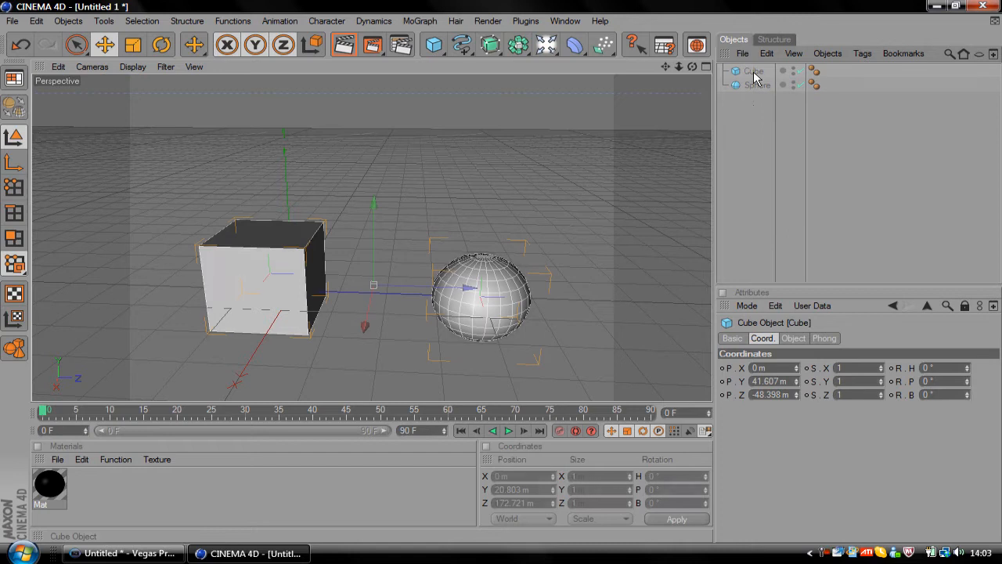
click(749, 115)
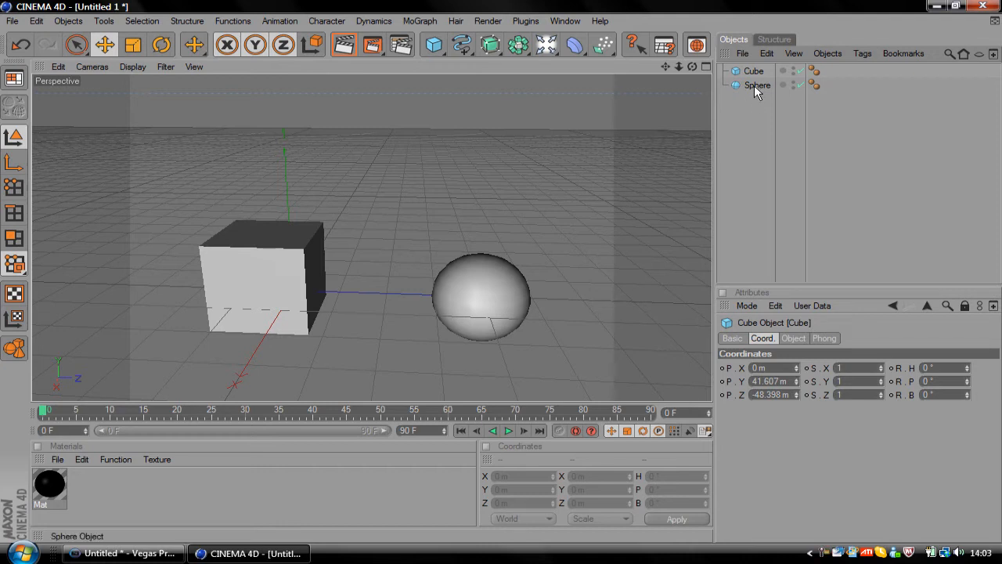
drag(754, 84, 758, 73)
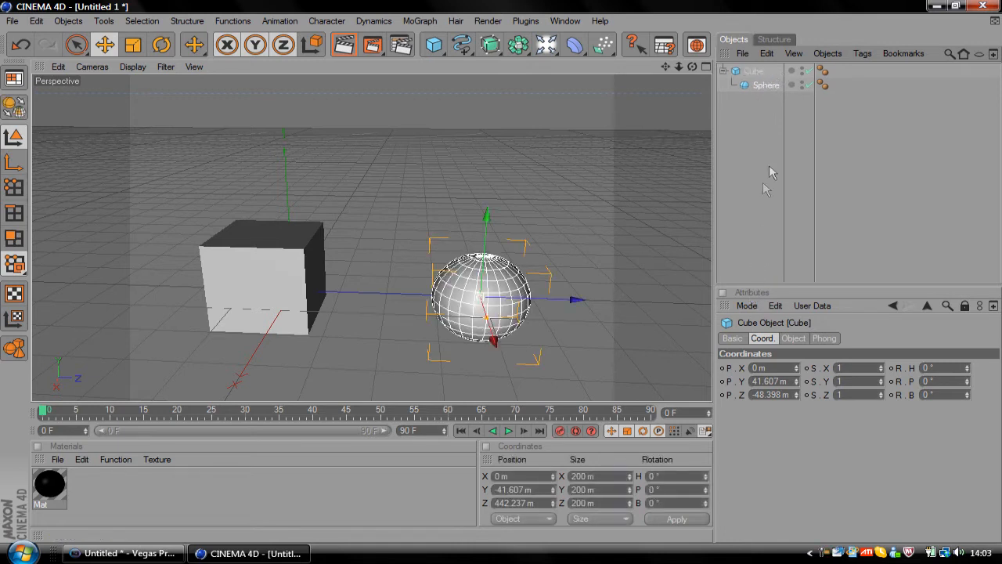
drag(43, 493, 238, 298)
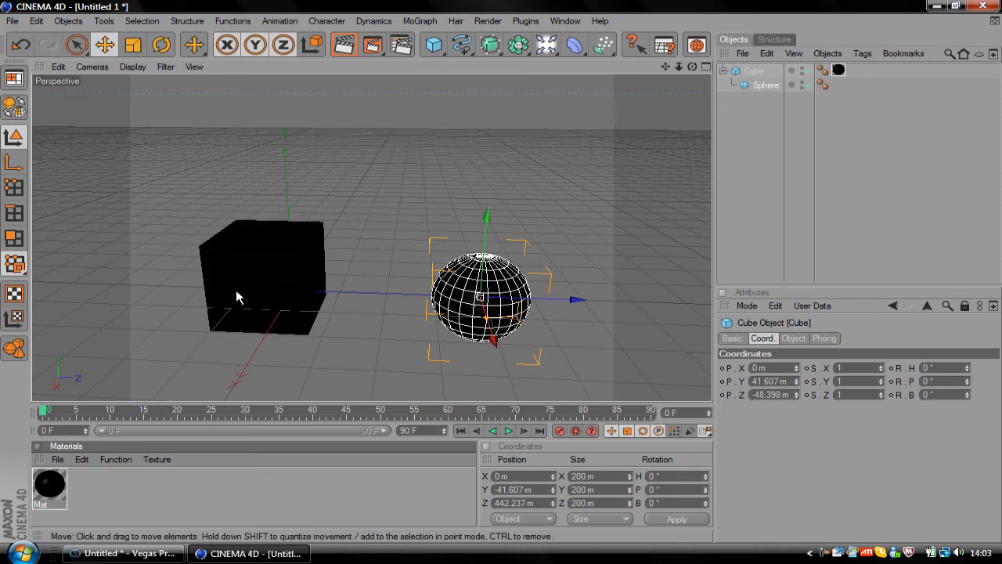
click(764, 141)
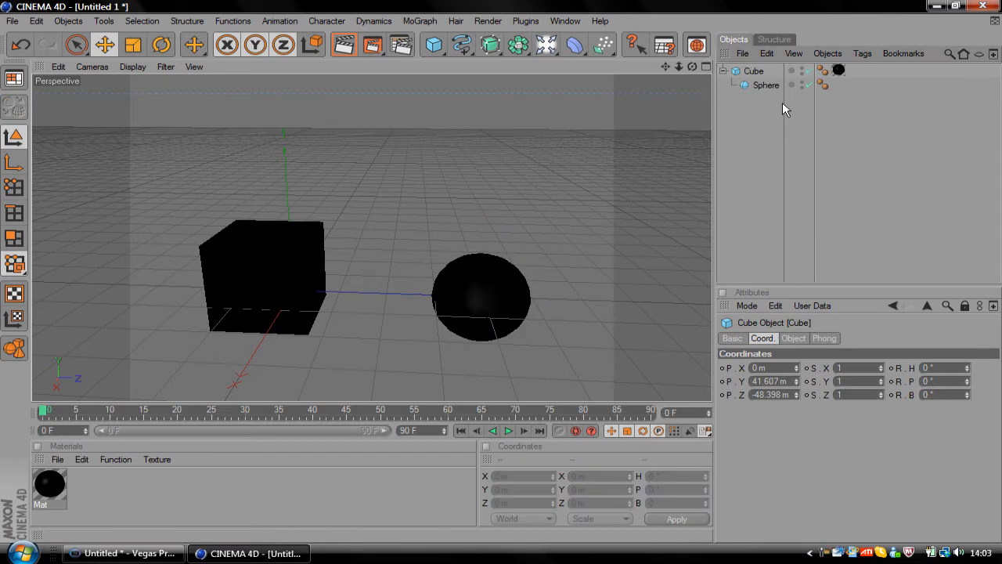
Show the object filter, examine the entries in its Objects category, and hide the filter.
click(793, 53)
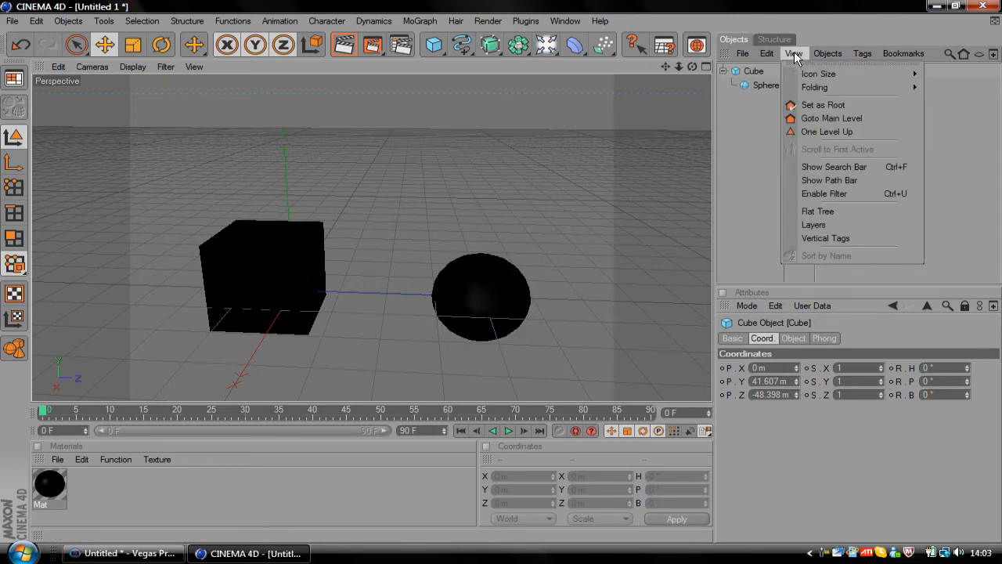
click(826, 194)
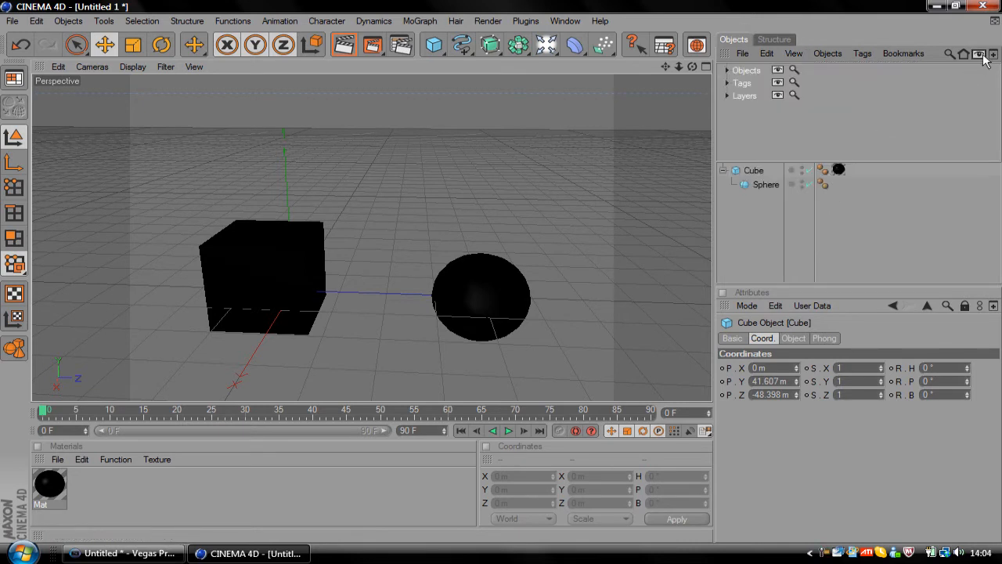
click(727, 70)
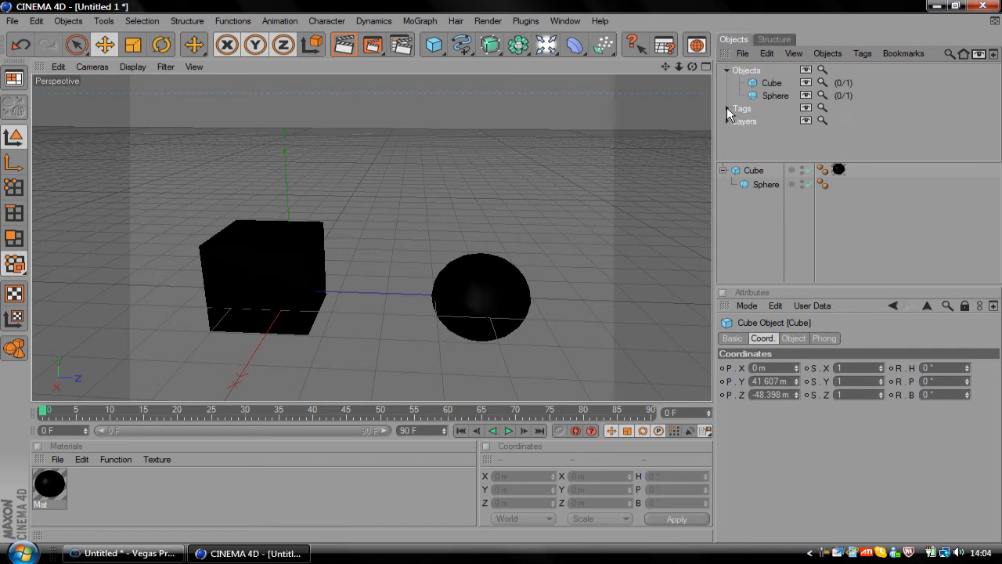
click(728, 70)
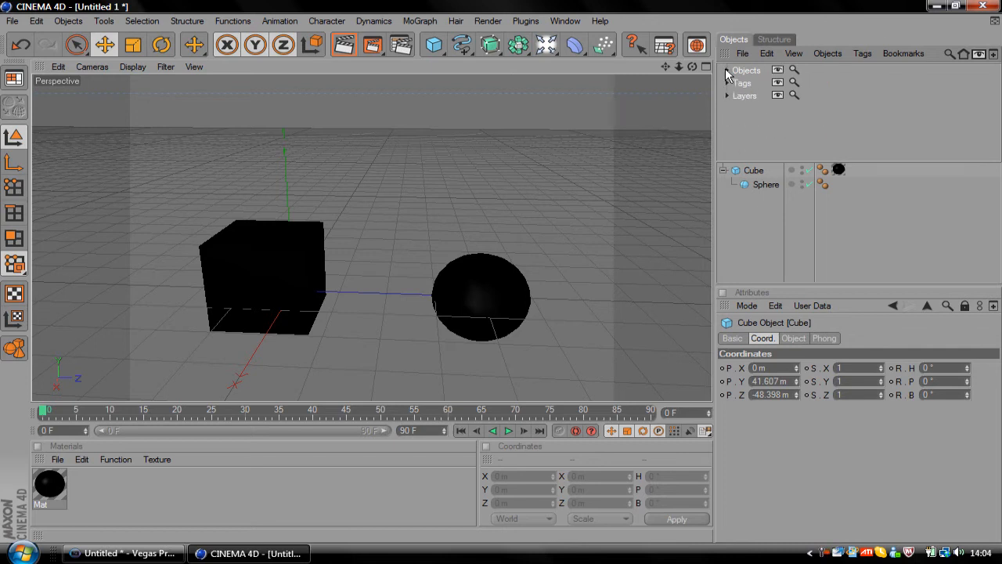
click(979, 53)
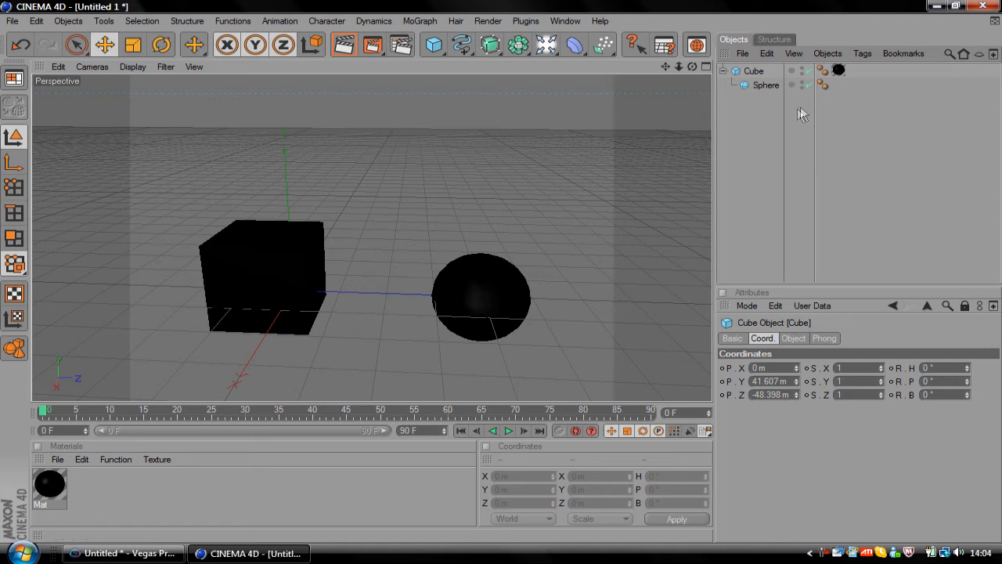
Move the sphere out of the cube's hierarchy back to the top level and select it.
drag(762, 85, 751, 104)
click(754, 106)
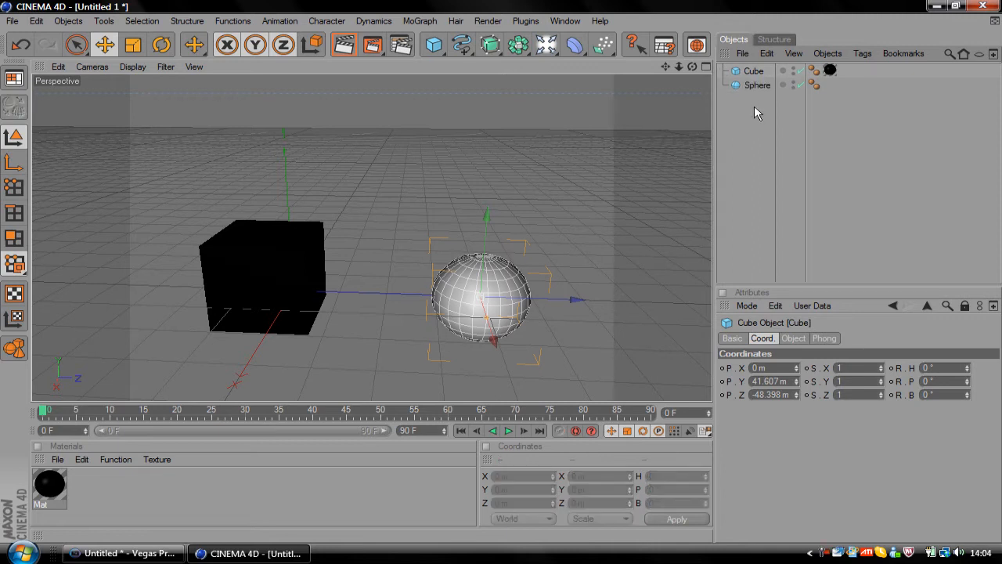
click(757, 88)
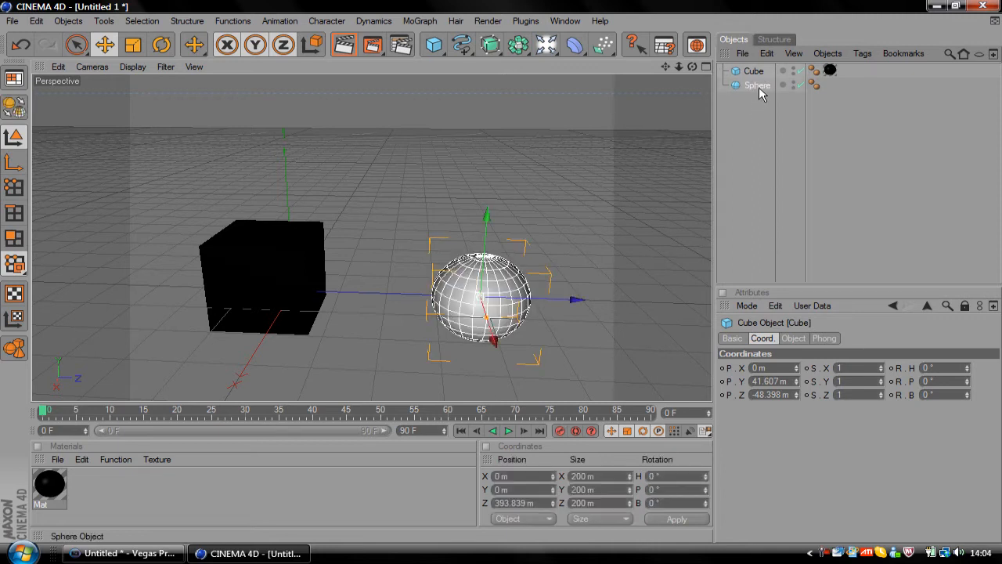
Open the Layer Browser to examine the layers and their visibility and lock switches, and close it.
click(566, 23)
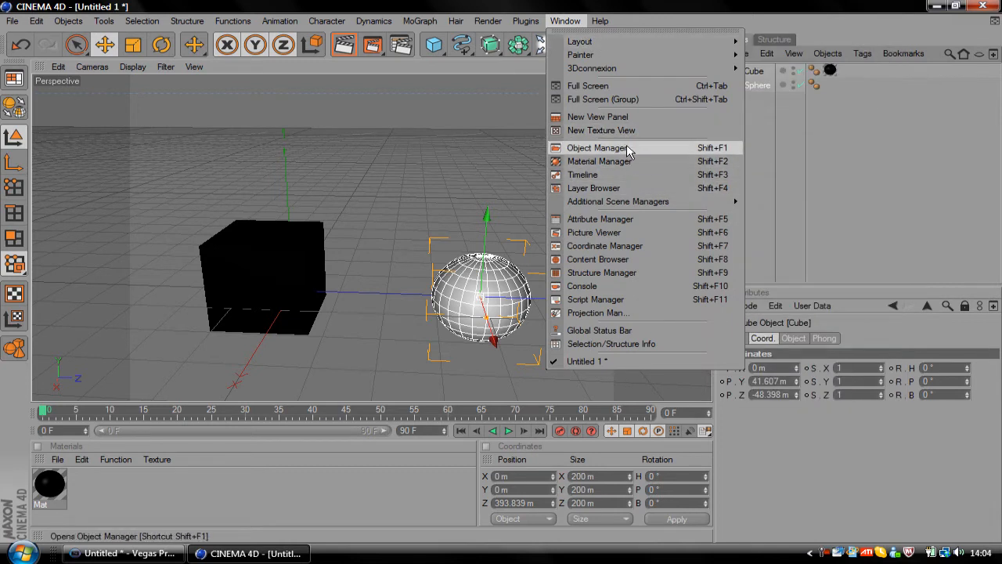
click(632, 188)
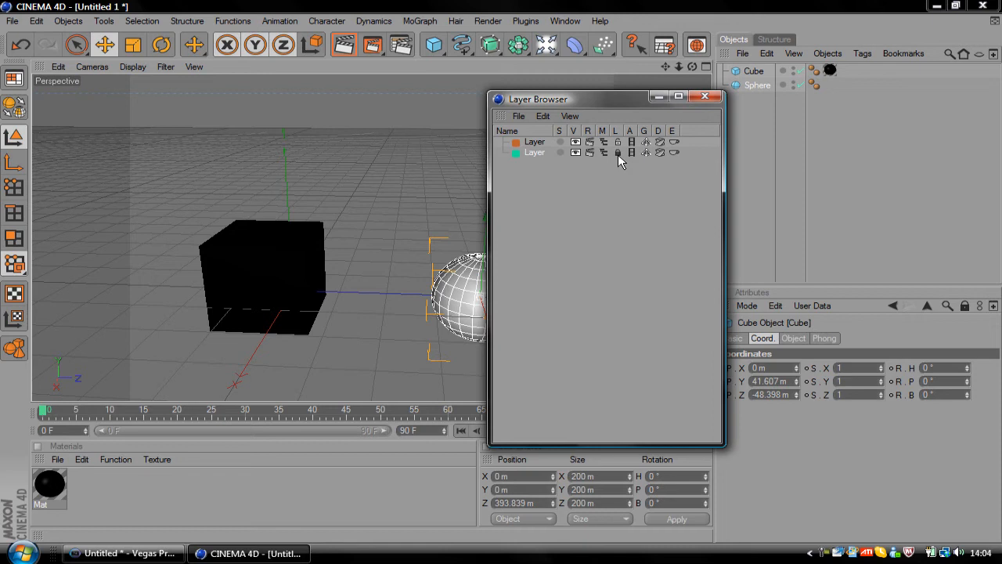
click(705, 96)
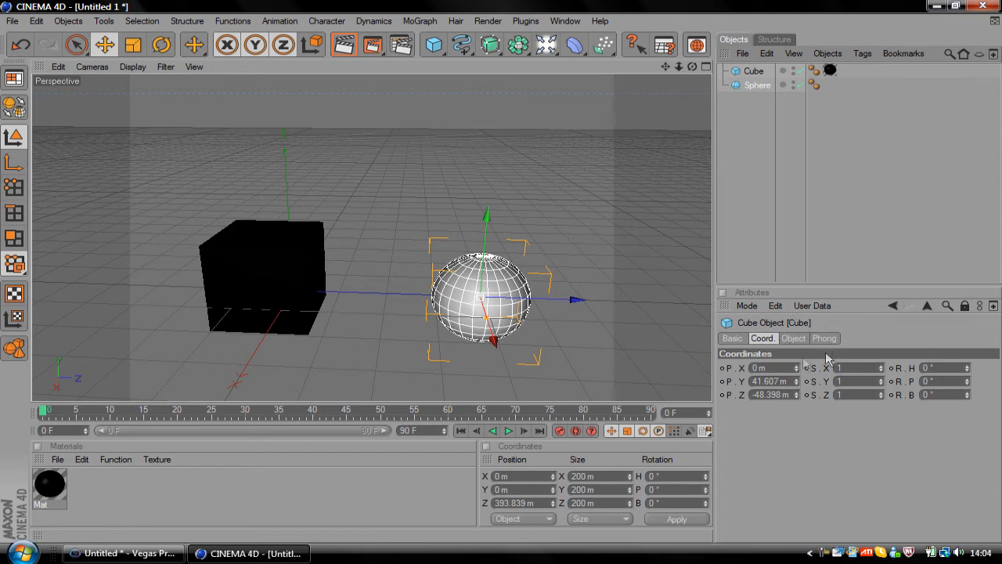
Review the cube's basic, coordinate, object and Phong attributes, ending on its object properties.
click(791, 341)
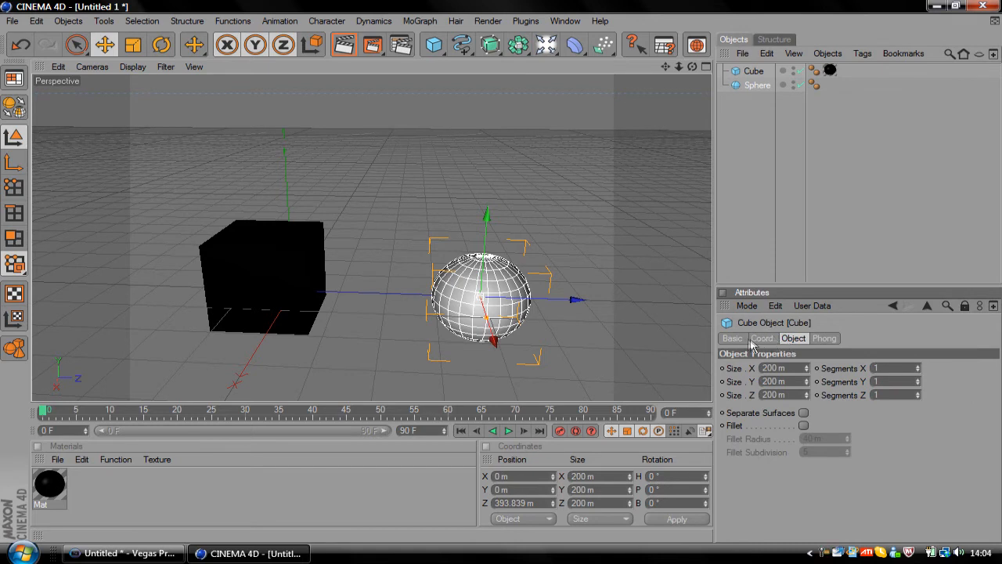
click(739, 339)
click(759, 342)
click(792, 338)
click(823, 338)
click(794, 338)
With the attributes locked to the sphere, move the cube along Z to about 29 m and set the sphere's radius to 103 m.
click(964, 306)
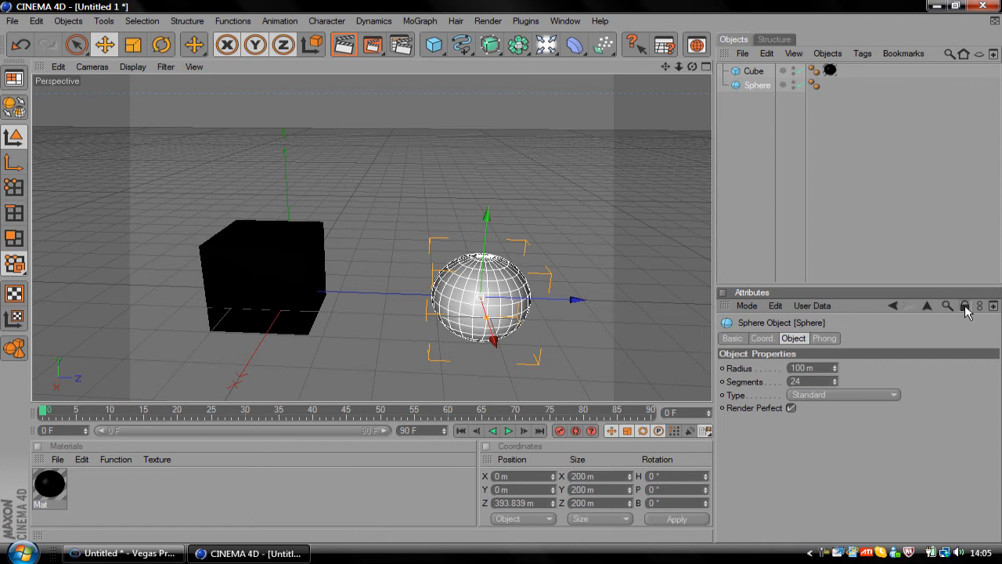
click(753, 70)
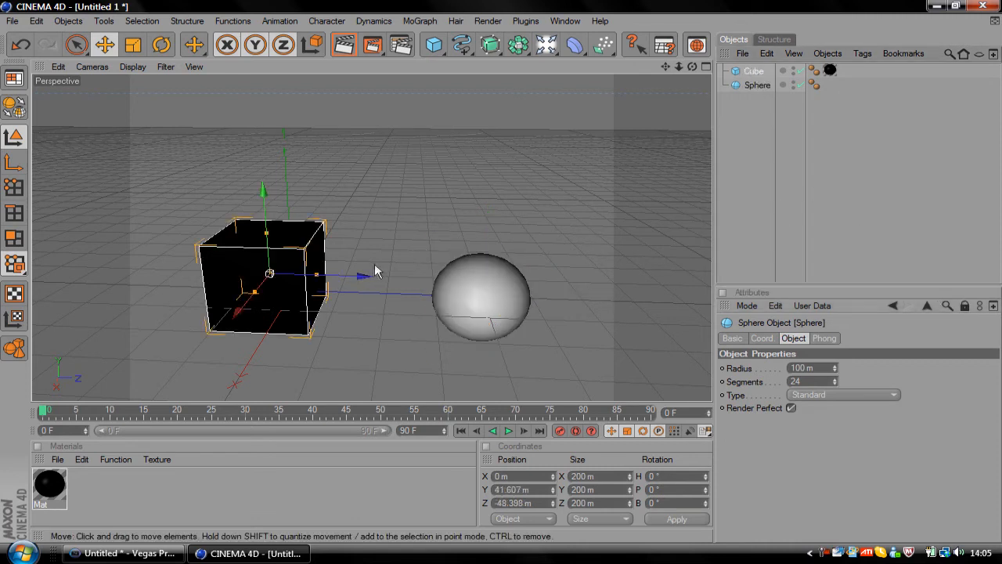
drag(333, 276, 368, 281)
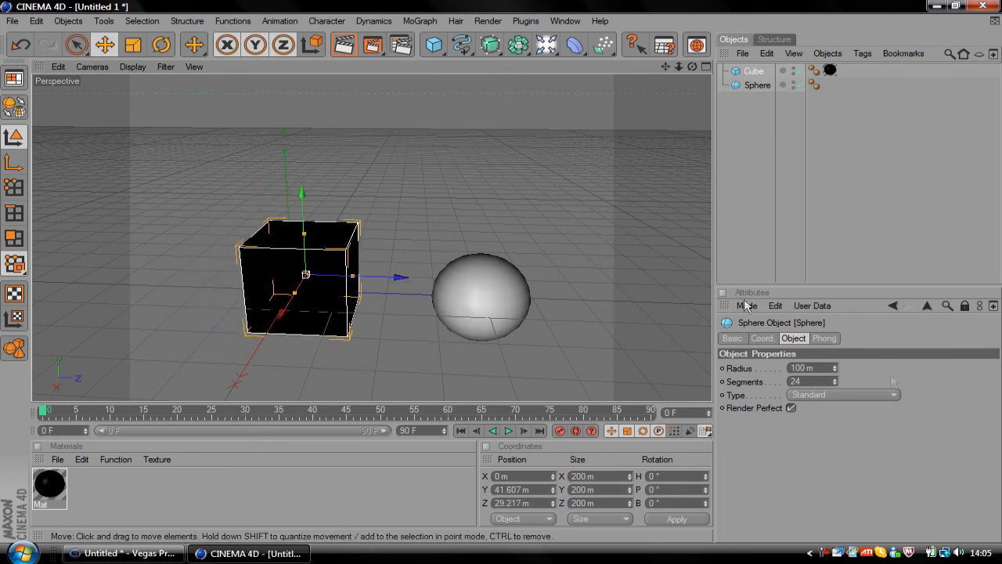
drag(836, 366, 941, 313)
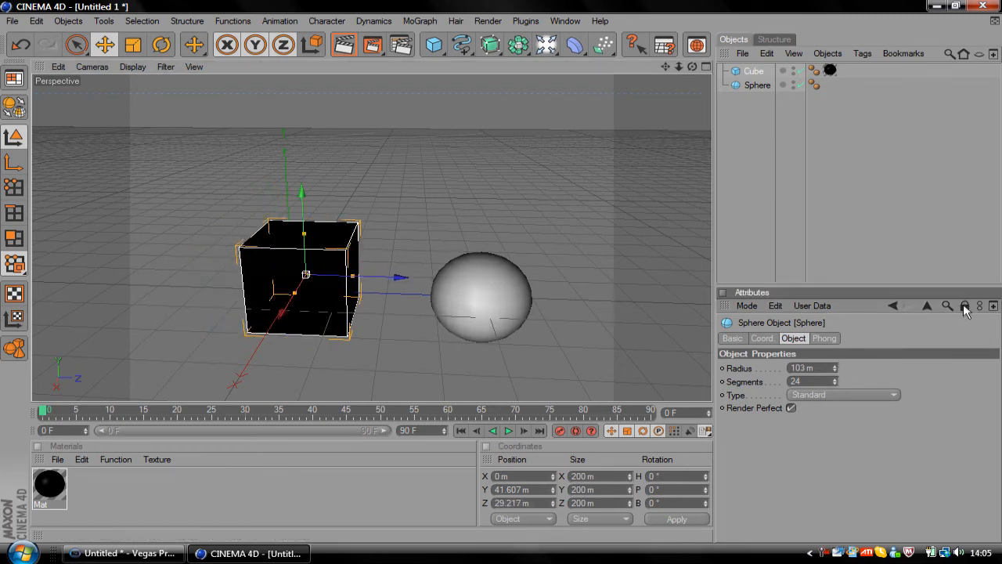
Unlock the attributes display and set the cube's X size to 202 m.
click(964, 306)
click(749, 74)
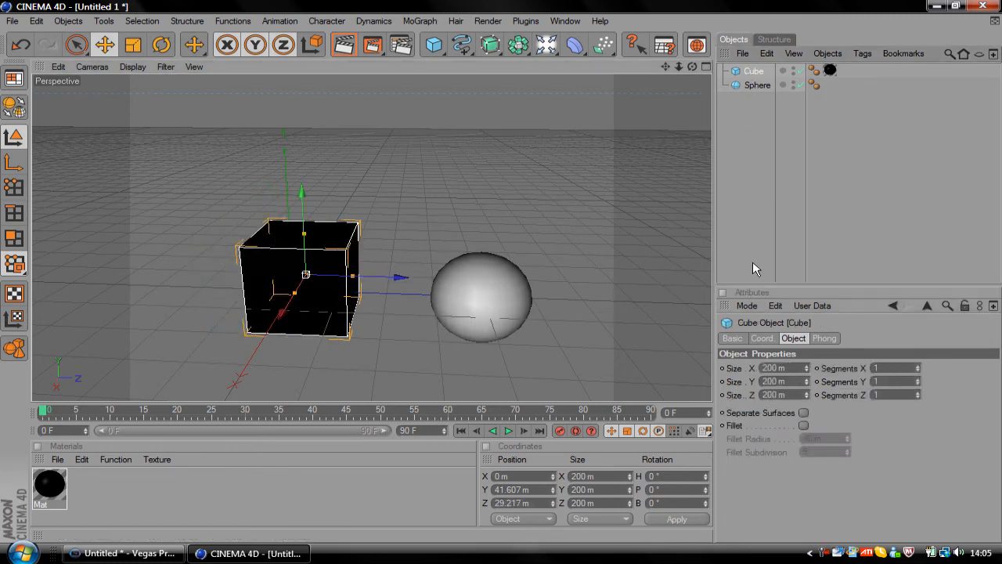
click(806, 365)
click(806, 366)
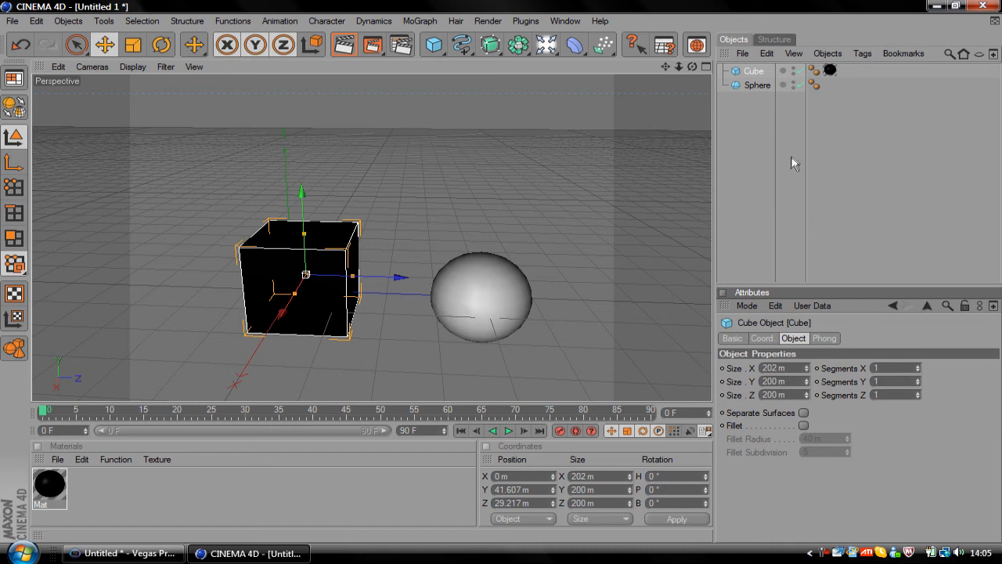
Open a separate attributes window for the sphere and a second object manager window, closing each after inspection.
click(760, 88)
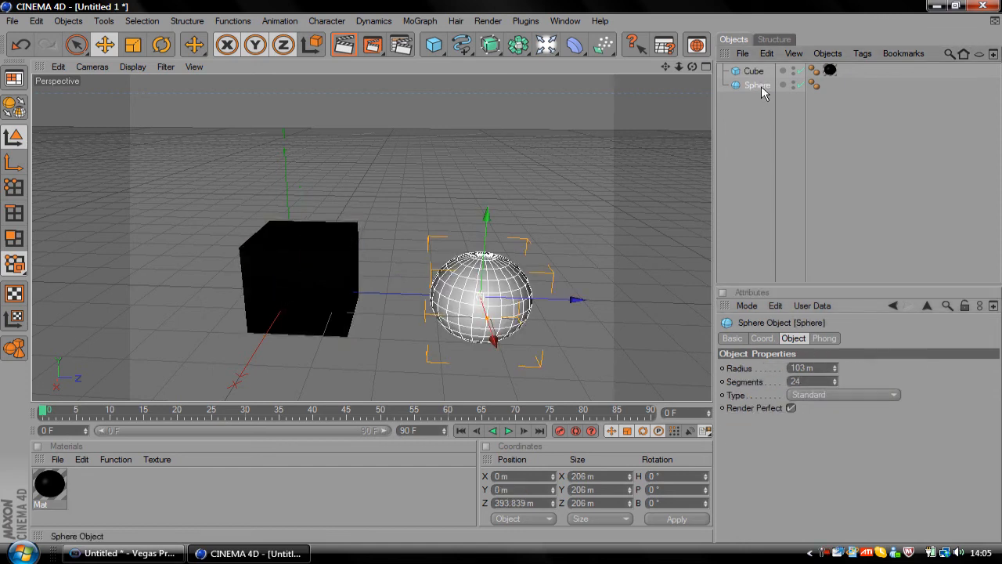
click(993, 305)
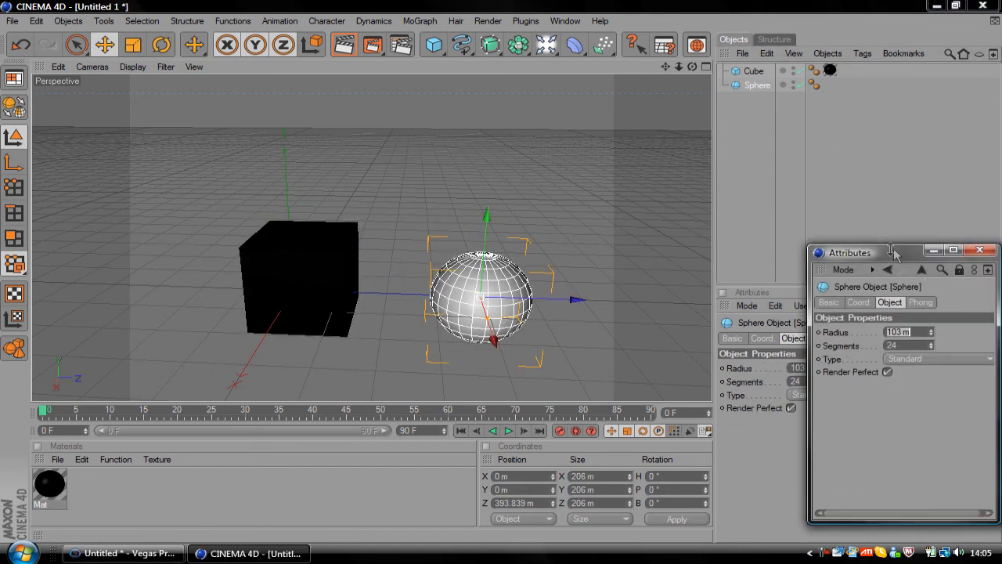
click(753, 70)
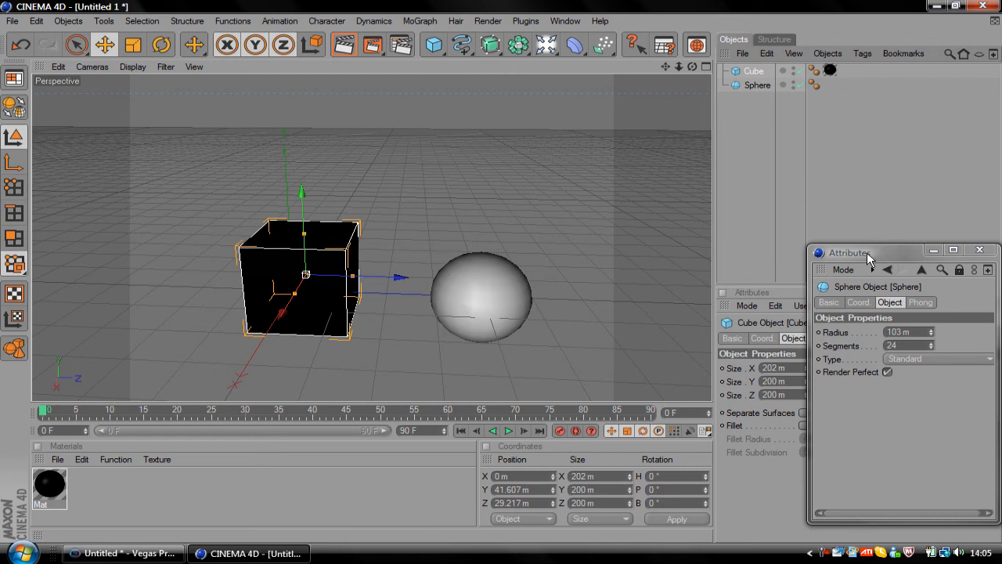
drag(867, 257, 806, 220)
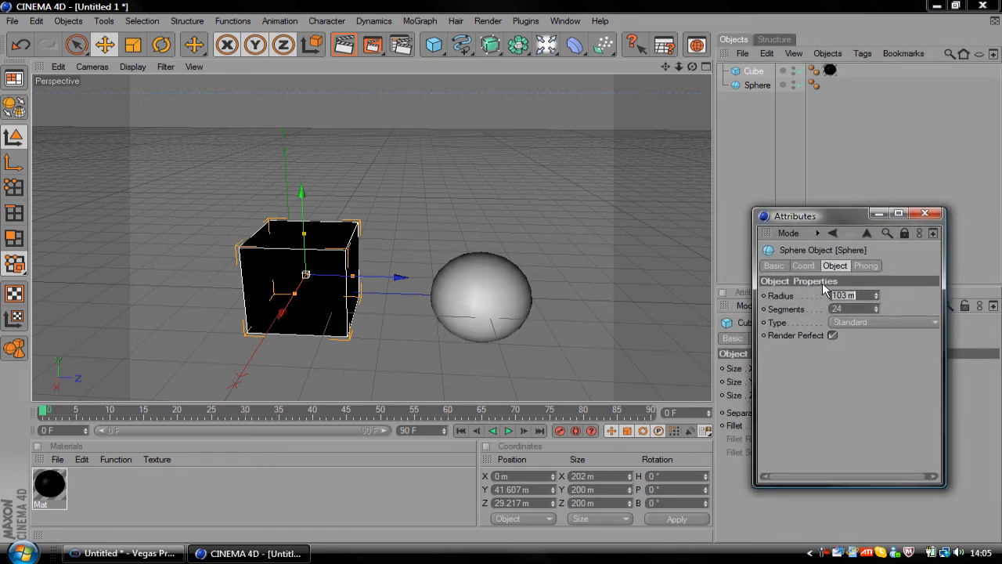
drag(835, 215, 886, 221)
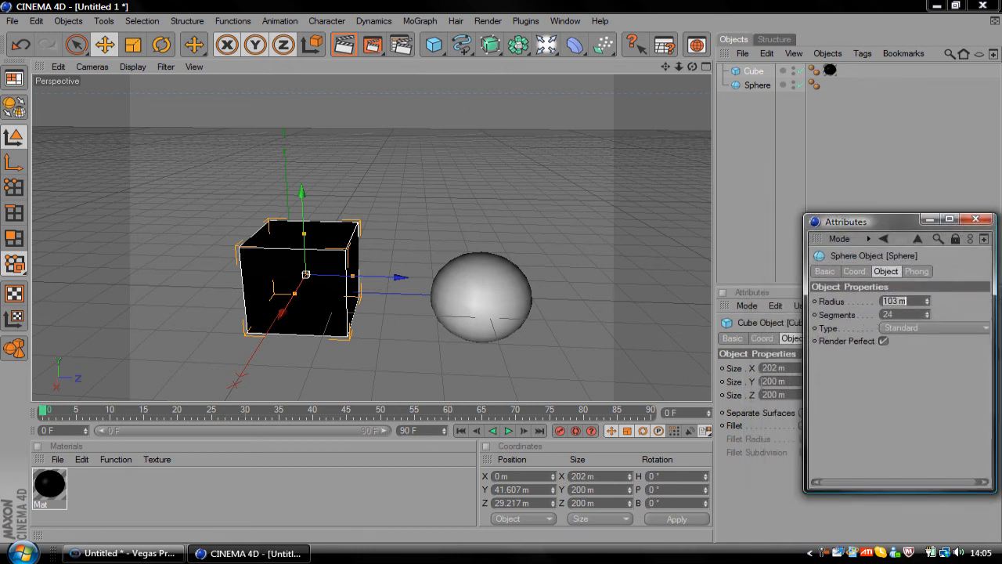
click(975, 219)
click(993, 54)
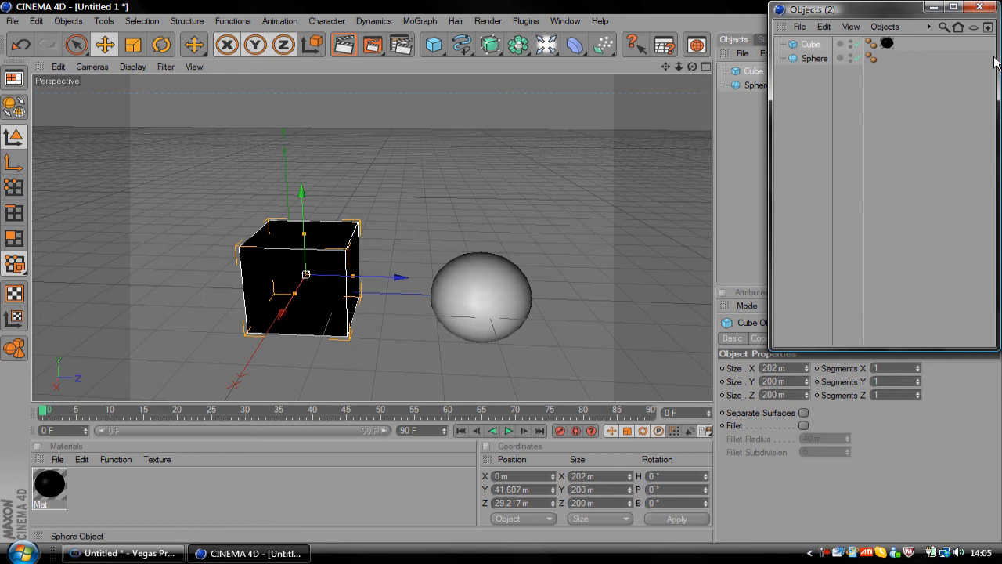
click(979, 7)
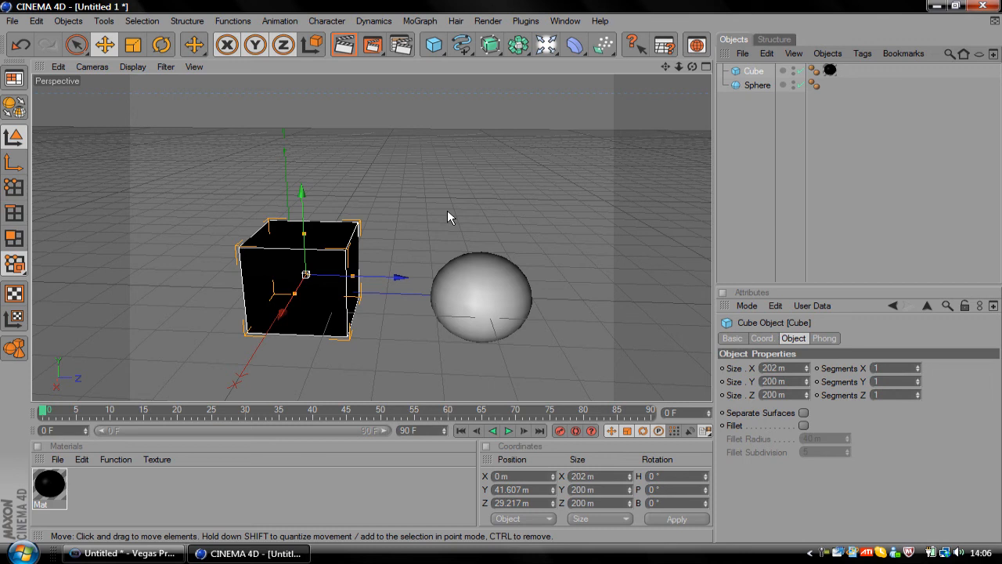
Delete both the cube and the sphere from the scene.
drag(749, 120, 751, 75)
key(Delete)
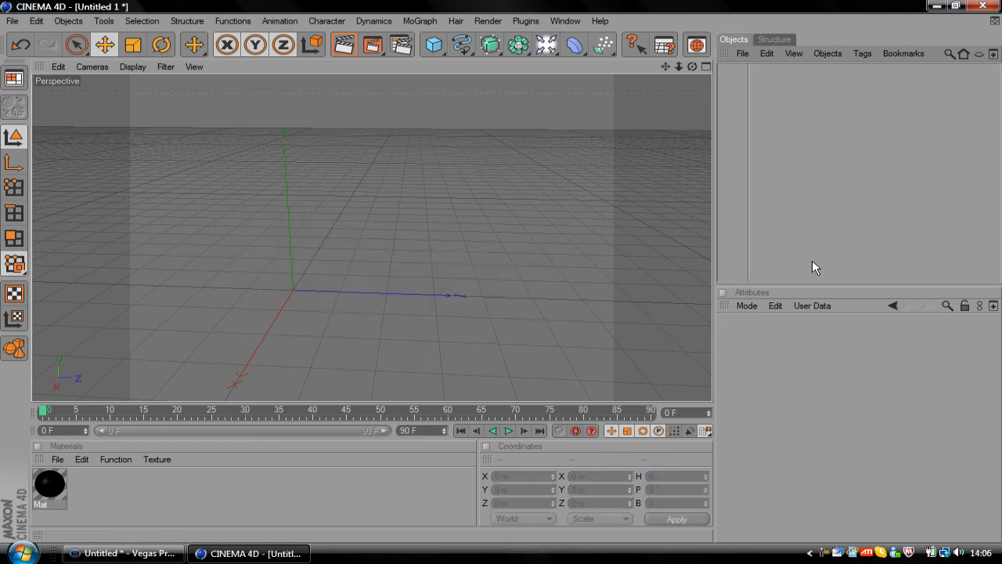
drag(692, 68, 692, 55)
drag(692, 67, 624, 69)
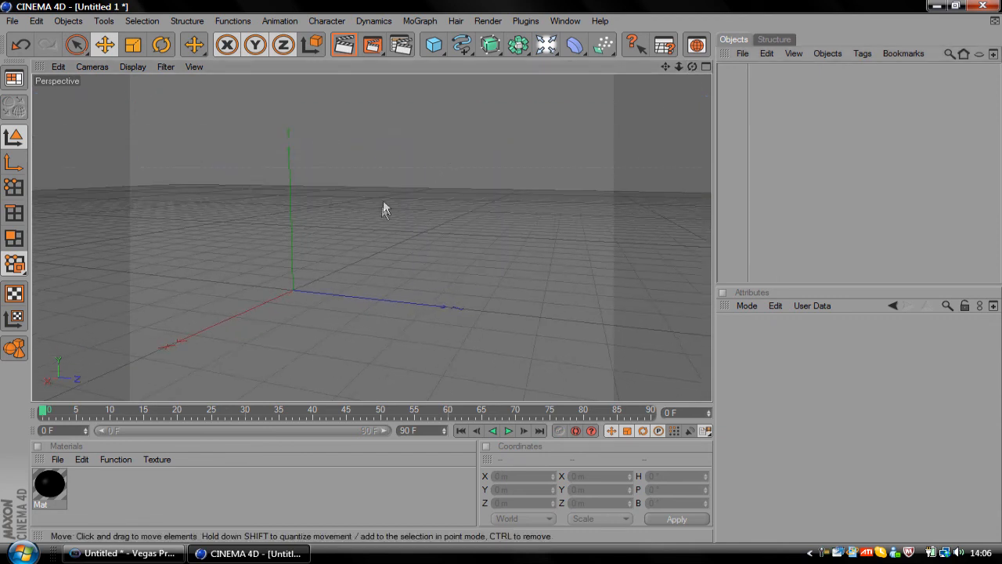